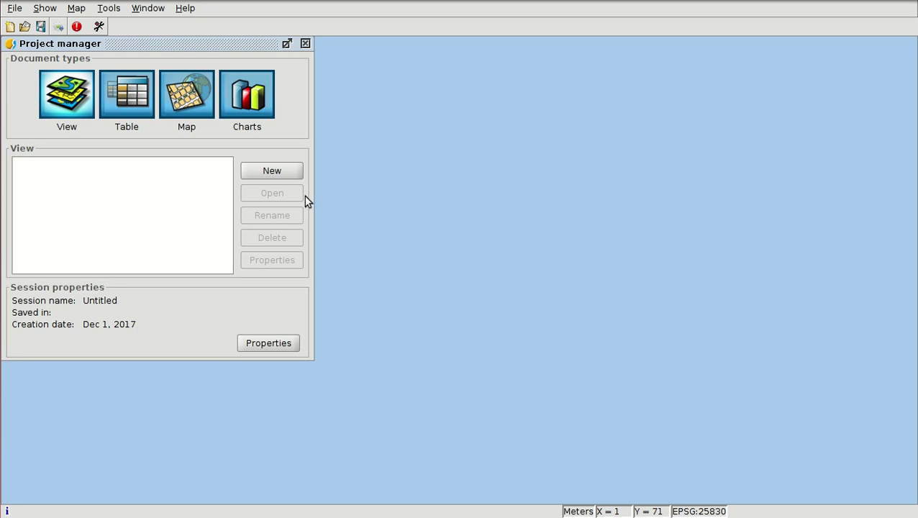
- Create a new view and set its projection to EPSG 26918, found by searching the EPSG repository by code
left_click(268, 172)
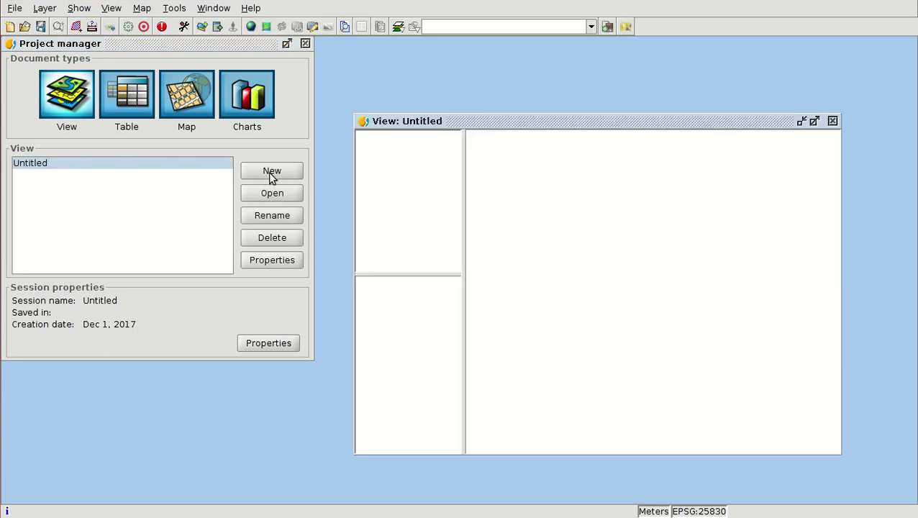
left_click(271, 262)
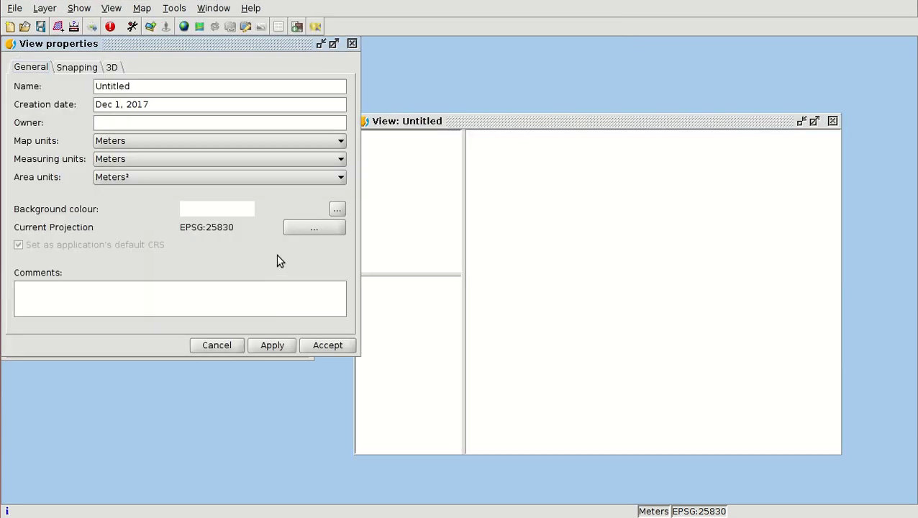
left_click(310, 228)
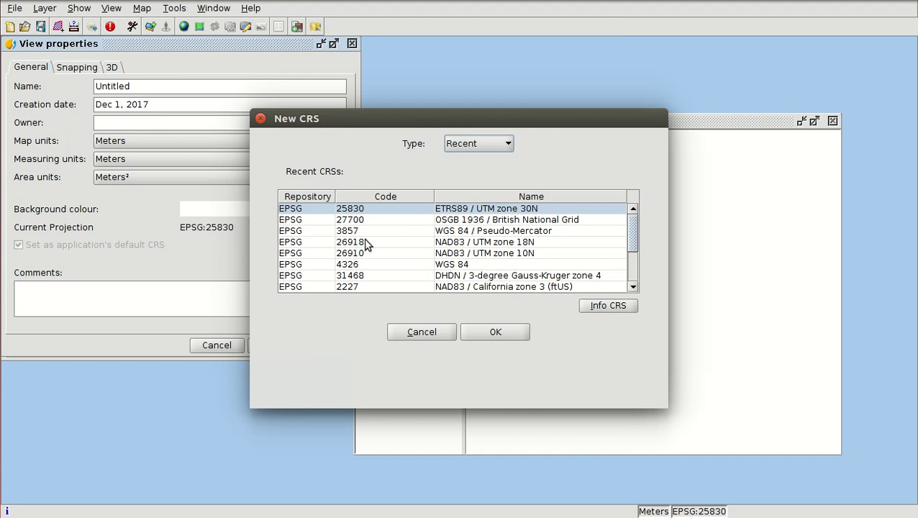
left_click(471, 144)
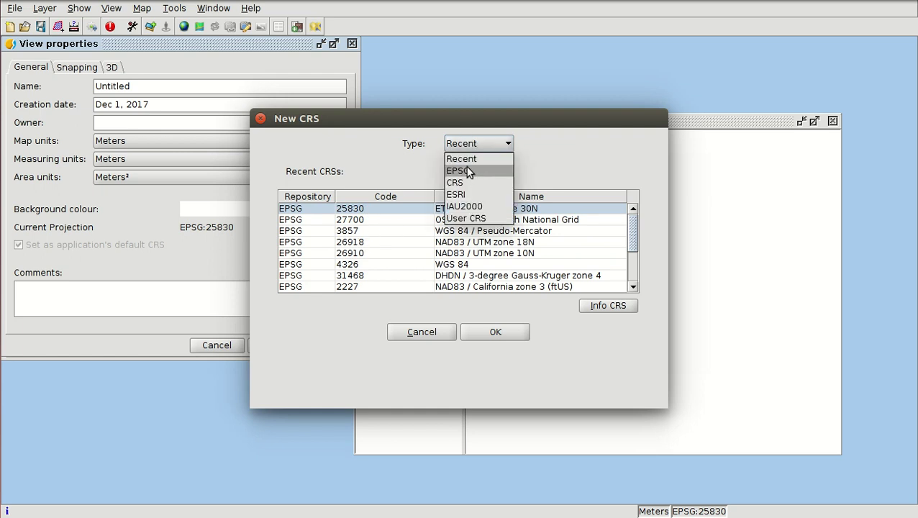
left_click(461, 173)
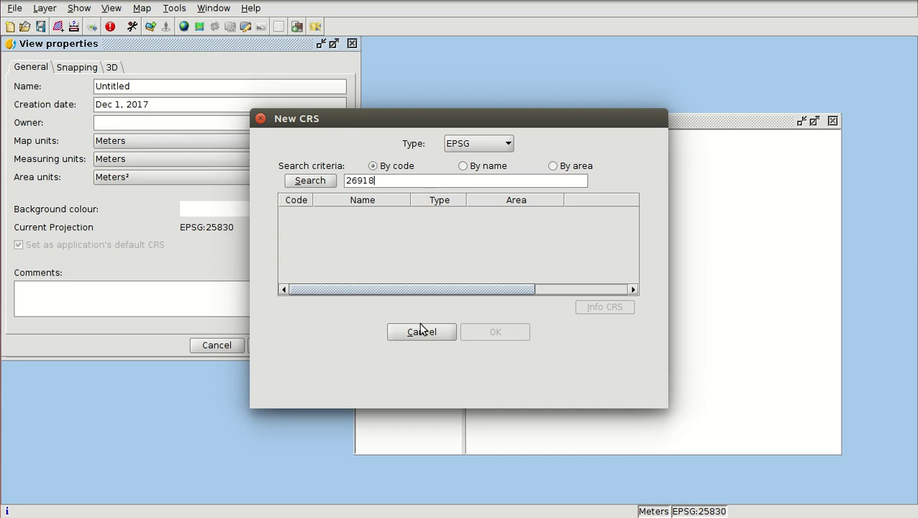
key("Return")
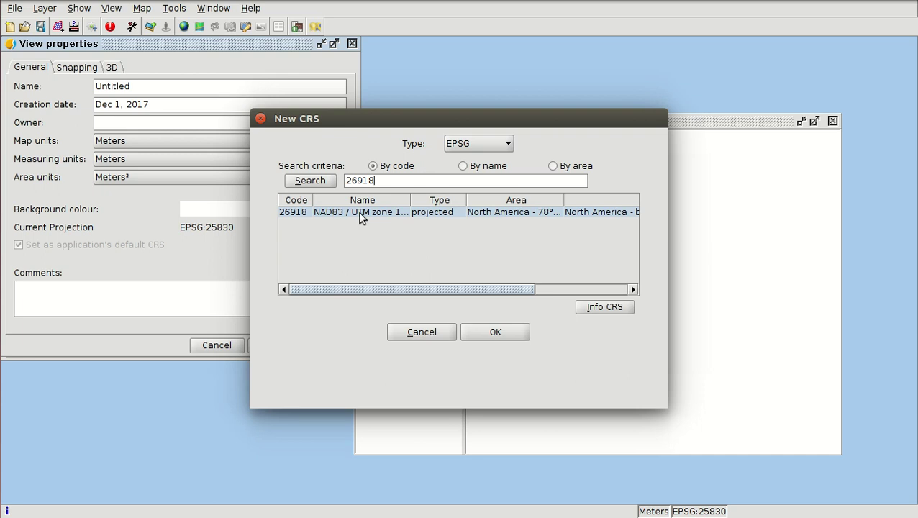
left_click(494, 331)
left_click(318, 343)
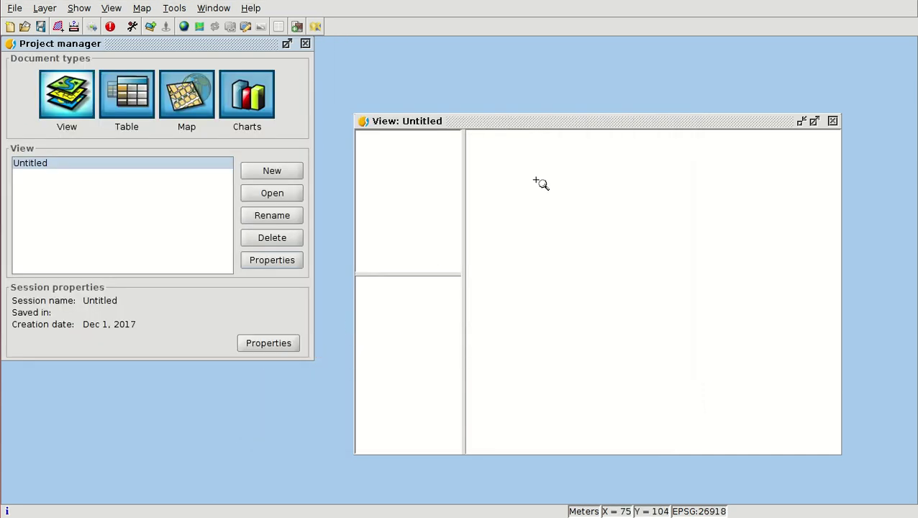
- Maximize the view and add NY_Neighborhood_26918.shp from Ayuntamientos_en/1-course/Module_4 as a layer
double_click(601, 118)
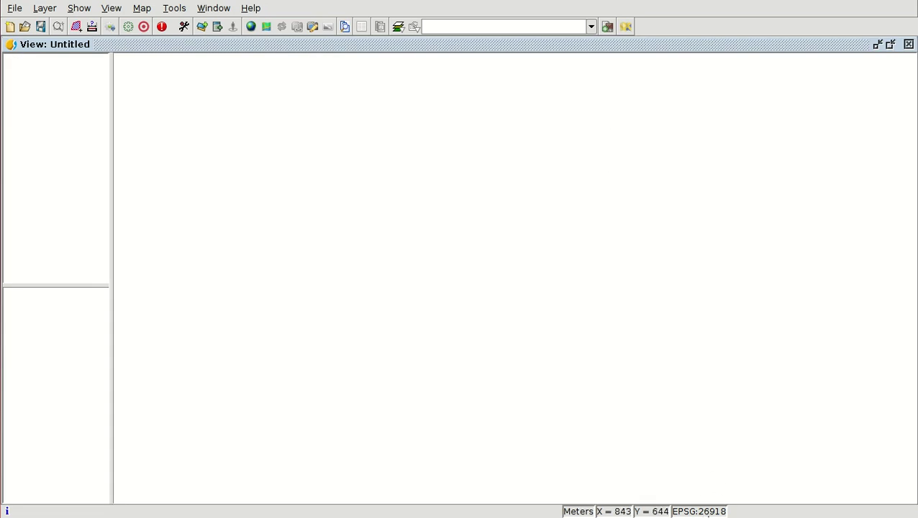
left_click(202, 27)
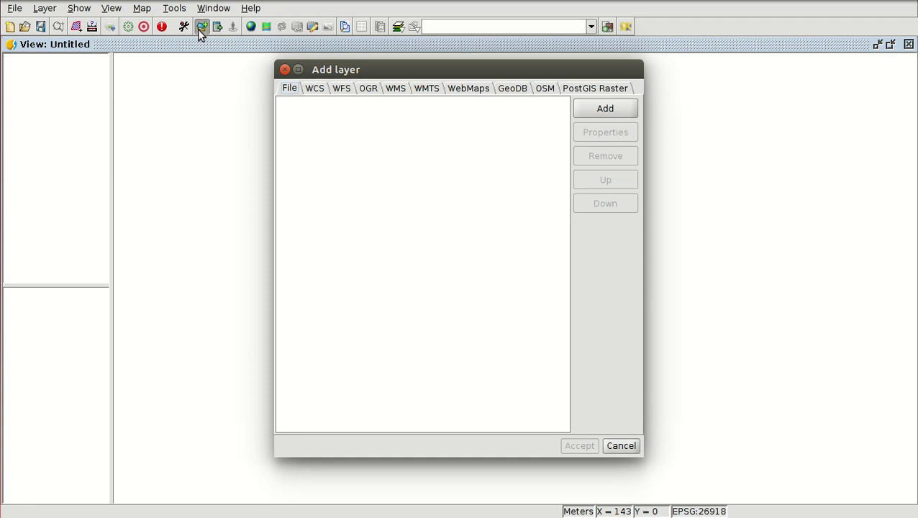
left_click(590, 110)
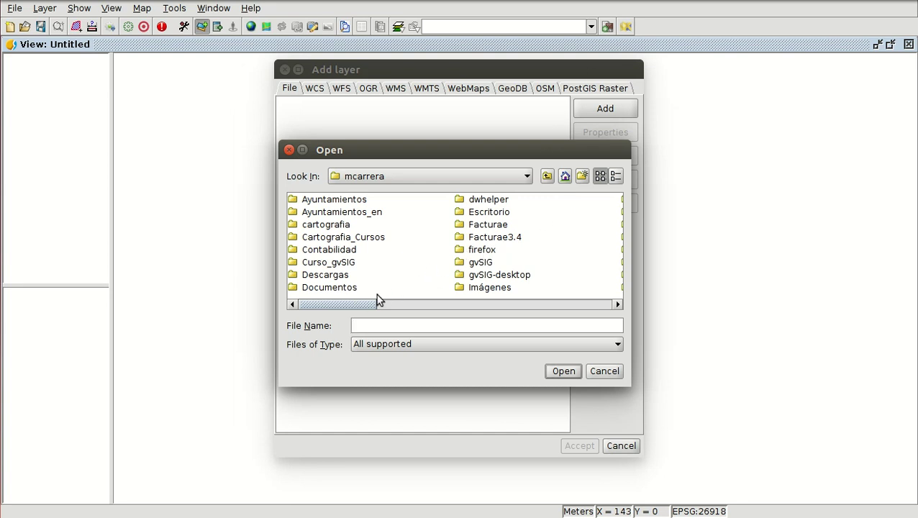
double_click(320, 212)
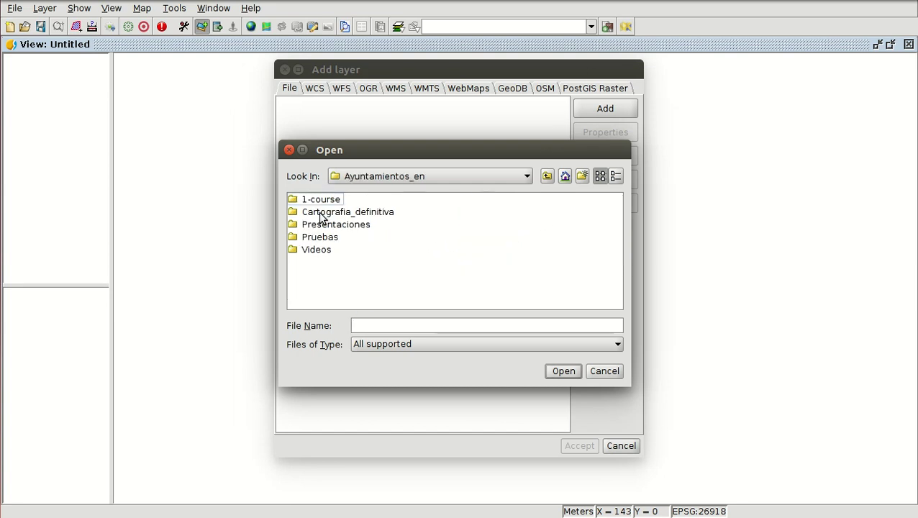
double_click(320, 201)
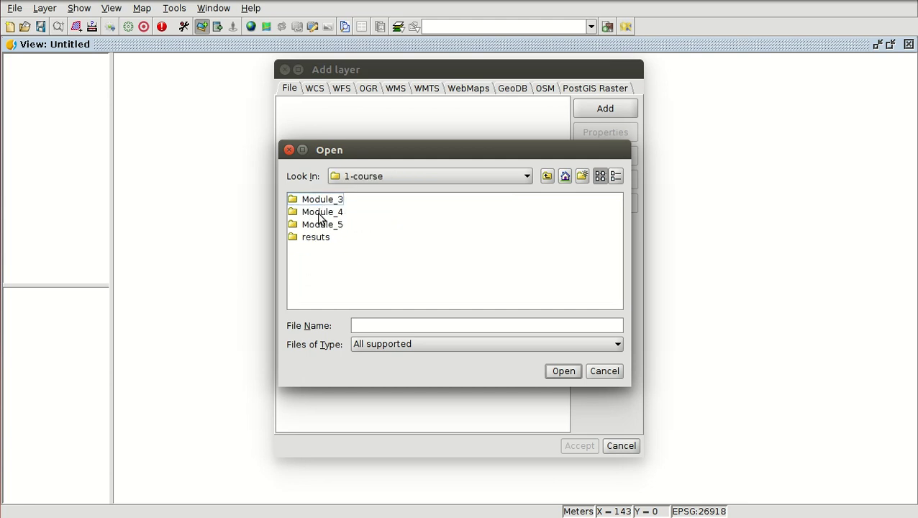
double_click(320, 213)
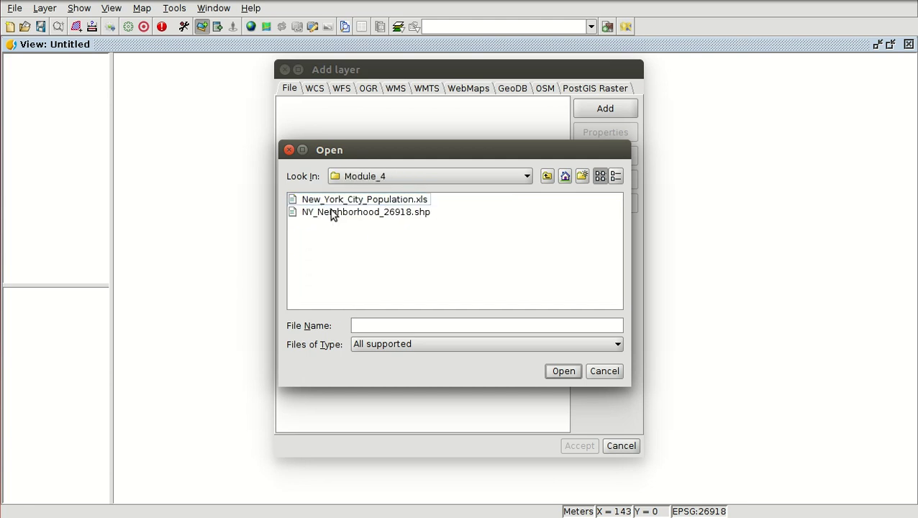
left_click(331, 214)
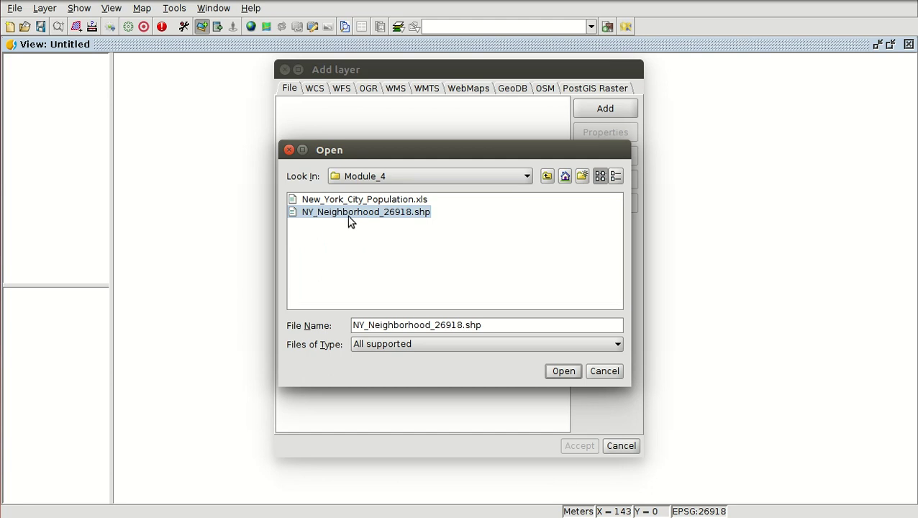
left_click(563, 371)
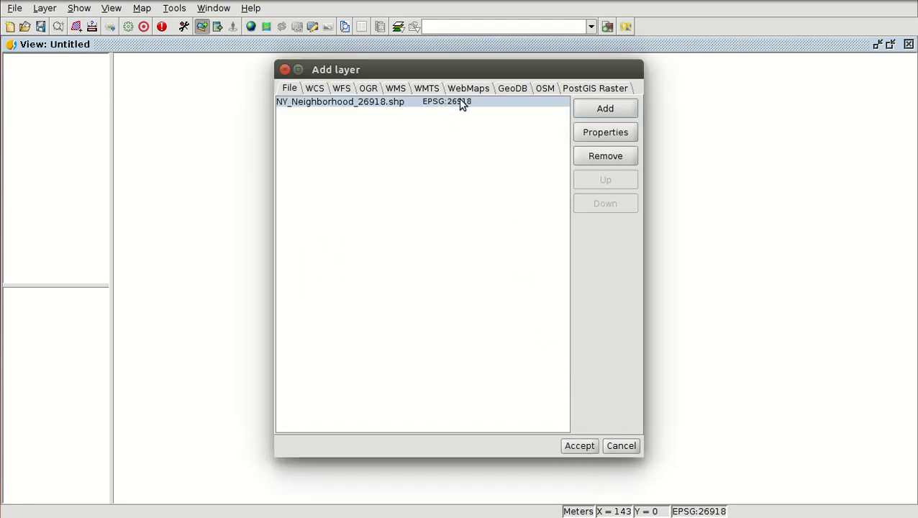
left_click(580, 446)
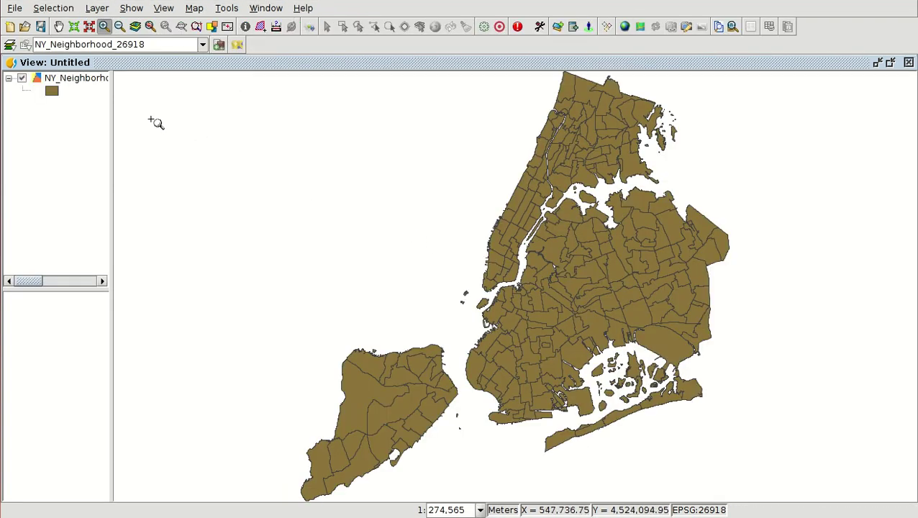
- Open the attribute table of the NY_Neighborhood_26918 layer and examine its fields
left_click(76, 80)
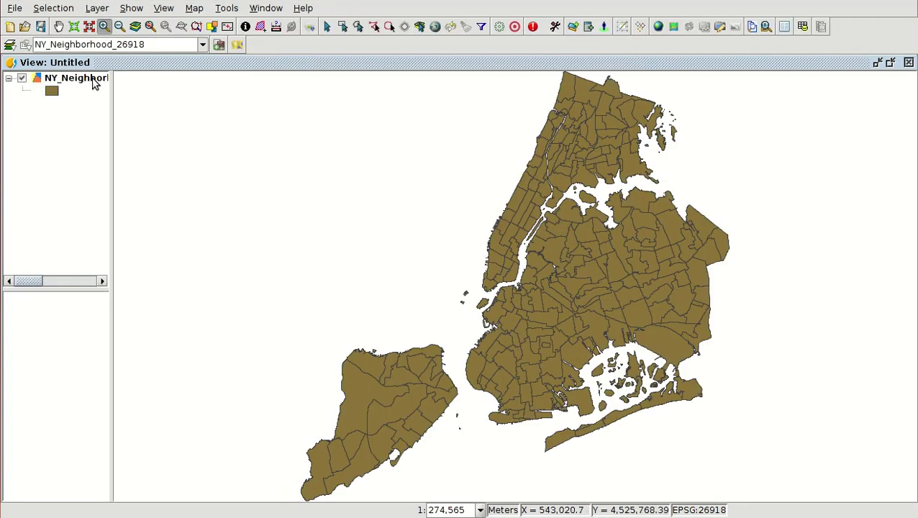
left_click(803, 30)
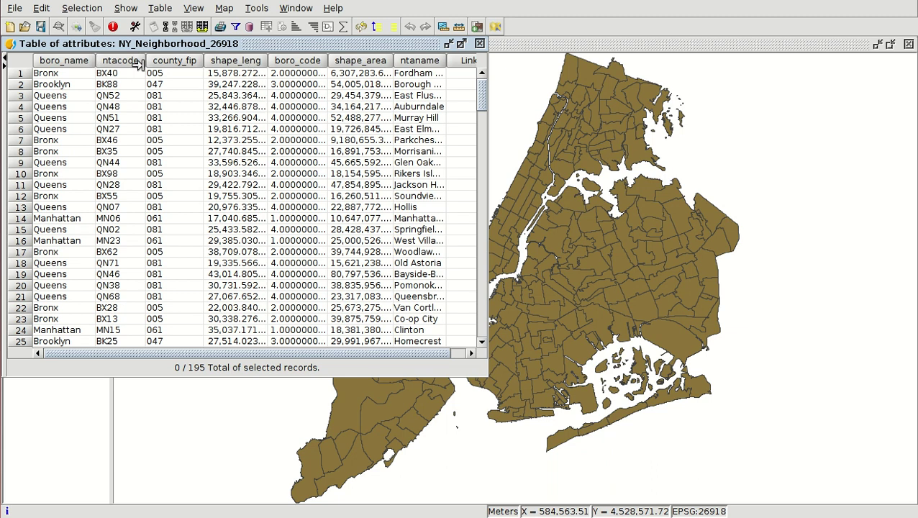
left_click_drag(189, 353, 266, 352)
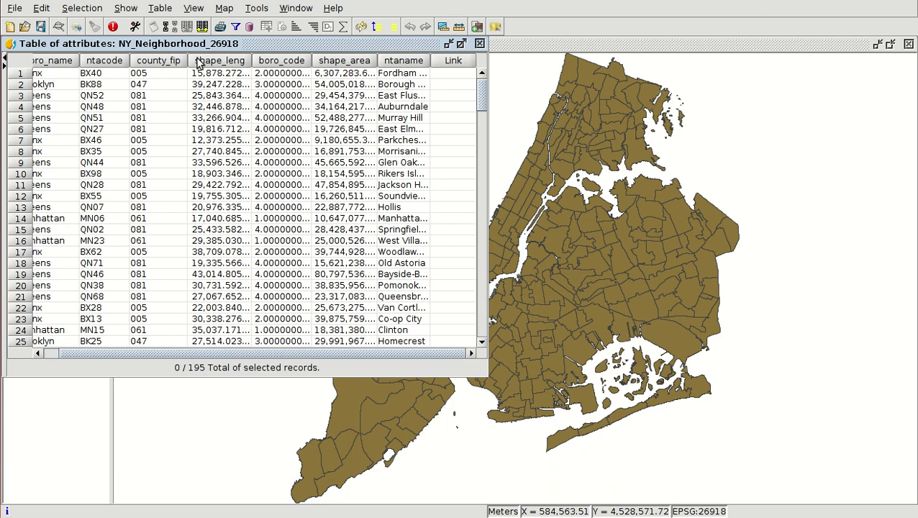
left_click_drag(168, 351, 128, 350)
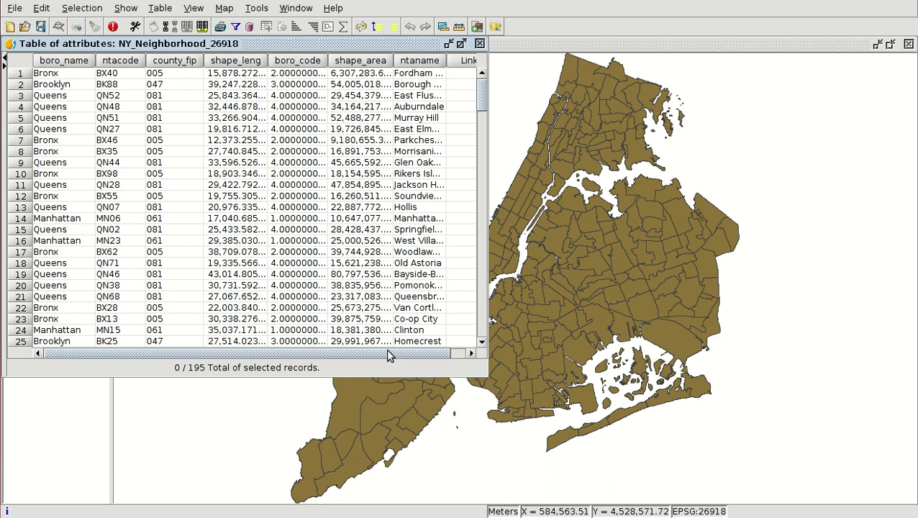
left_click_drag(390, 354, 406, 353)
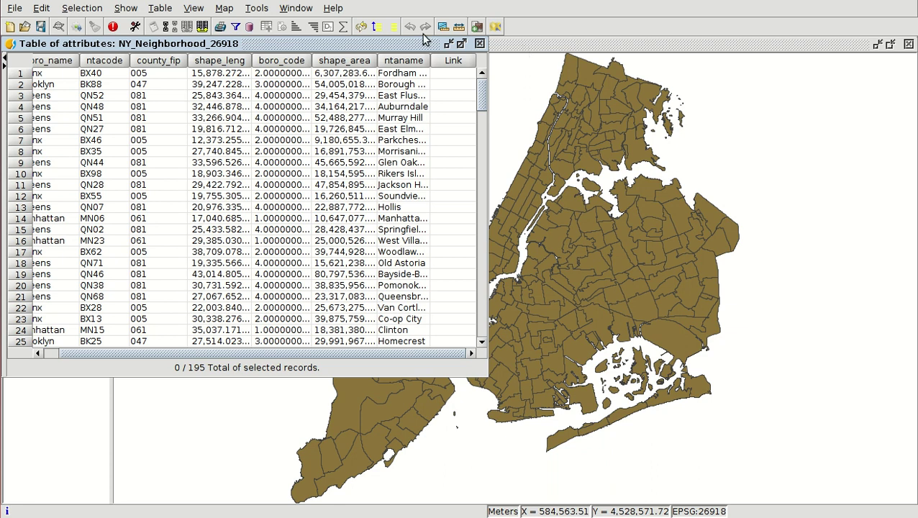
- Show the project manager with its list of table documents
left_click(130, 10)
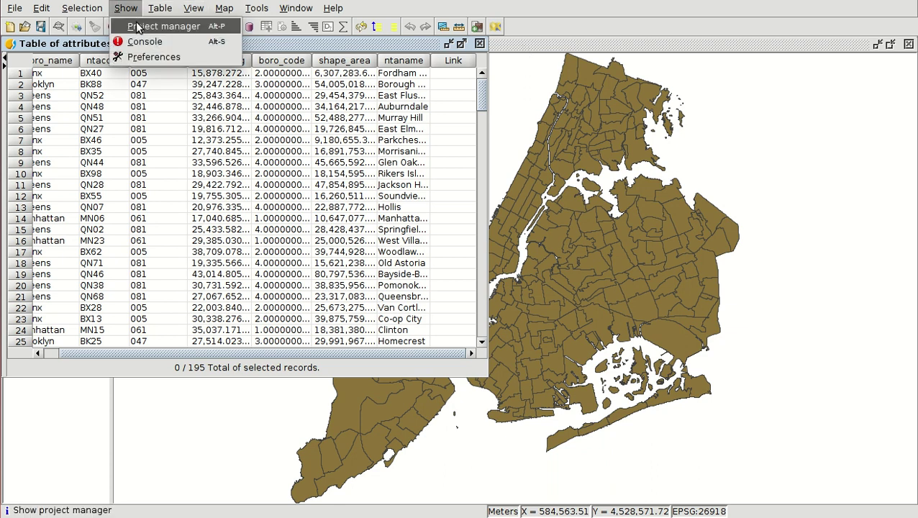
left_click(154, 26)
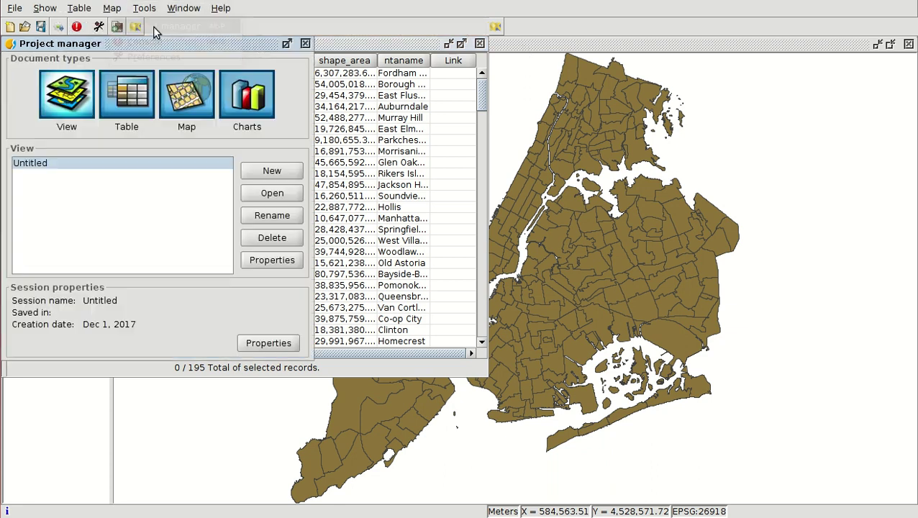
left_click(133, 102)
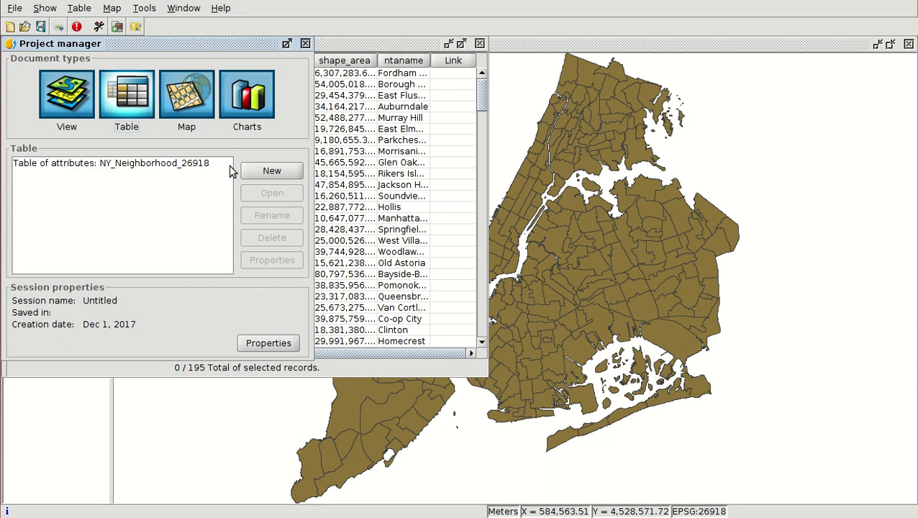
- Load New_York_City_Population.xls from the Module_4 folder as a new table with default properties
left_click(273, 170)
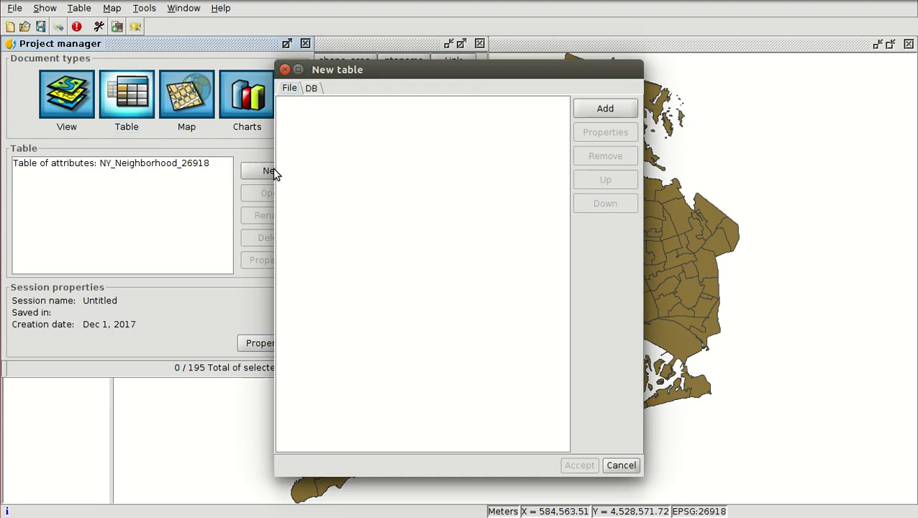
left_click(588, 114)
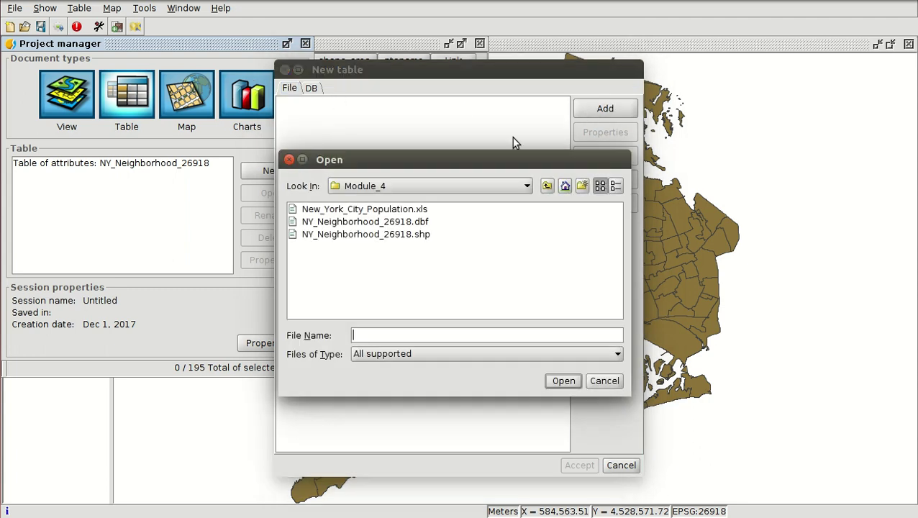
double_click(336, 210)
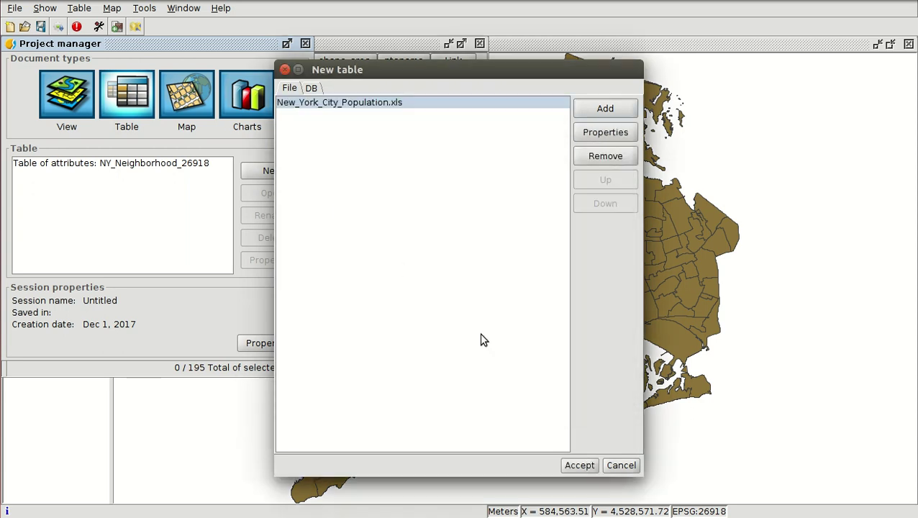
left_click(579, 466)
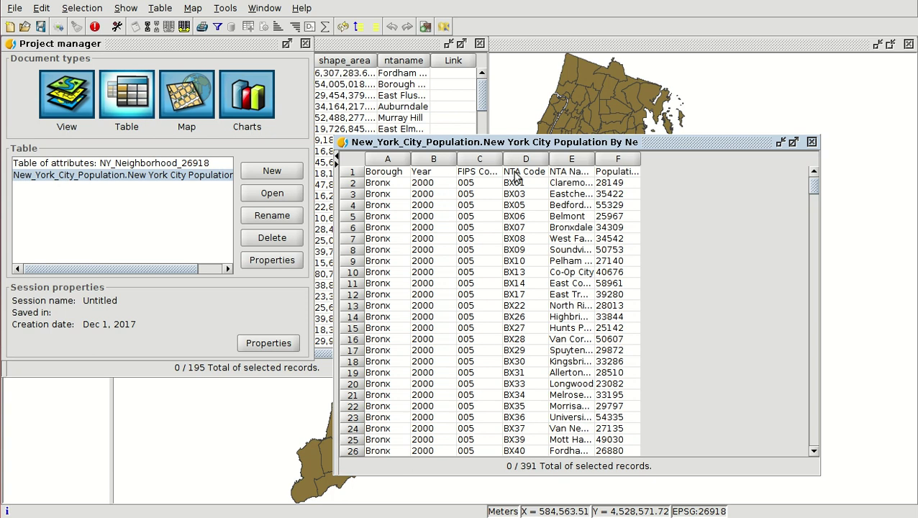
- Close the New_York_City_Population table and delete it from the project
left_click(811, 142)
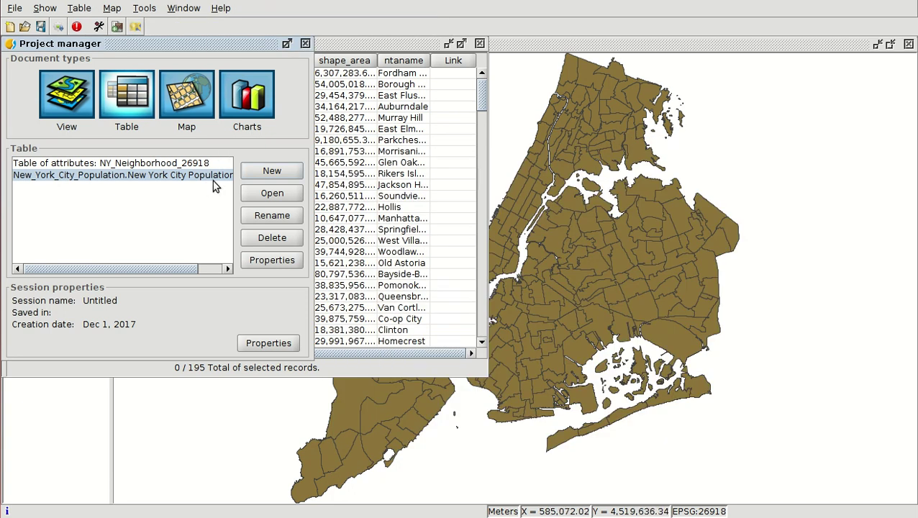
left_click(273, 238)
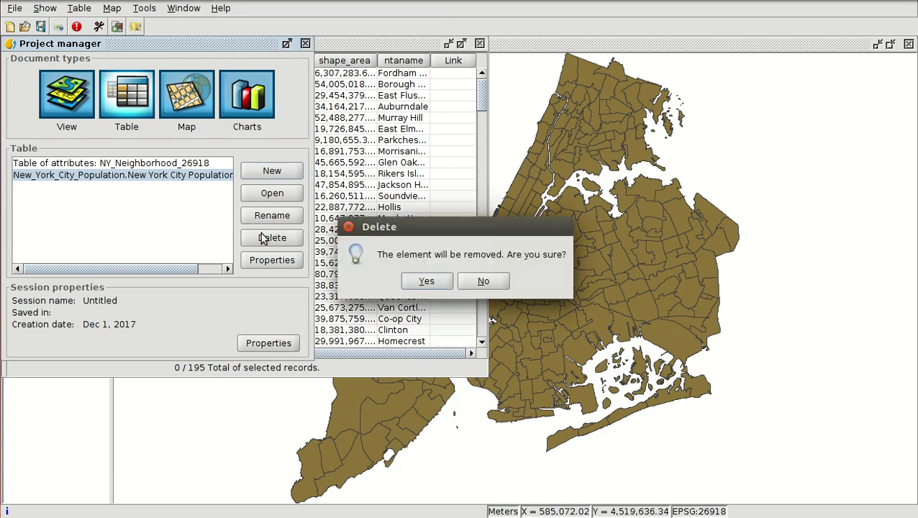
left_click(420, 281)
- Load New_York_City_Population.xls as a new table from the sheet New York City Population By Ne, using the first row as header
left_click(256, 171)
left_click(591, 112)
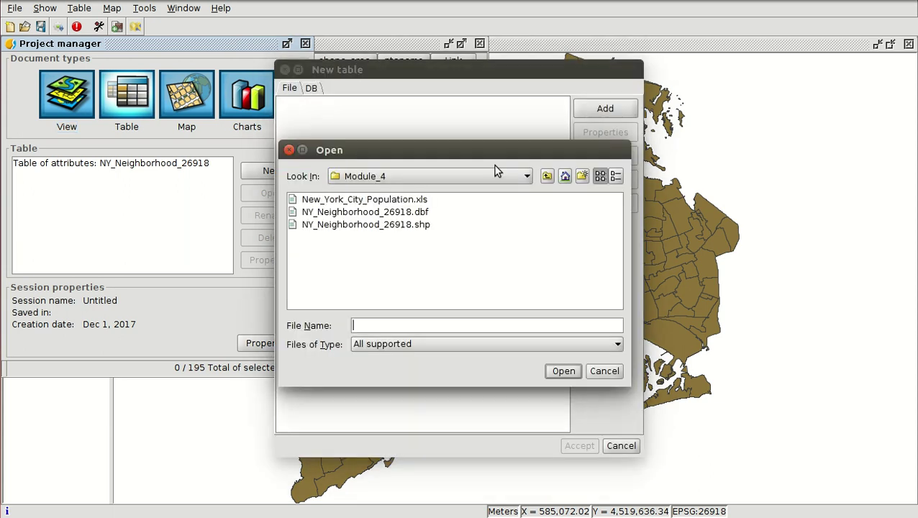
double_click(383, 201)
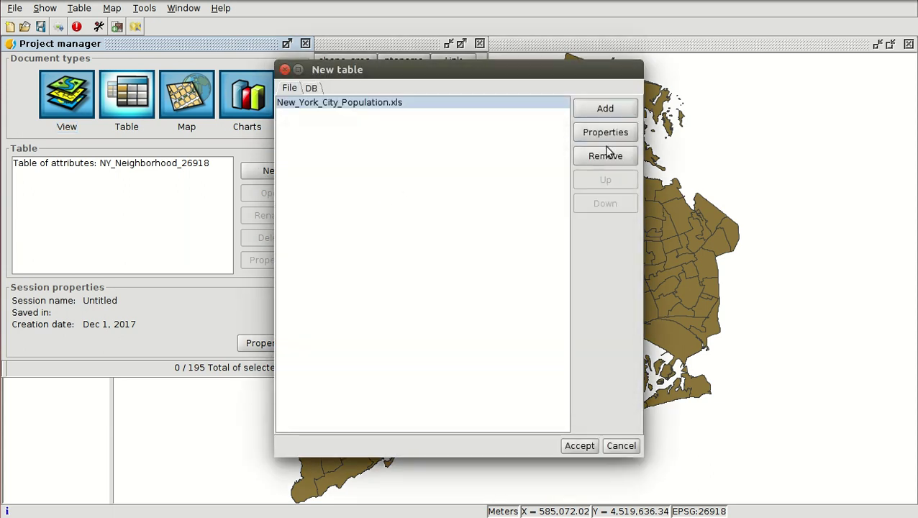
left_click(603, 137)
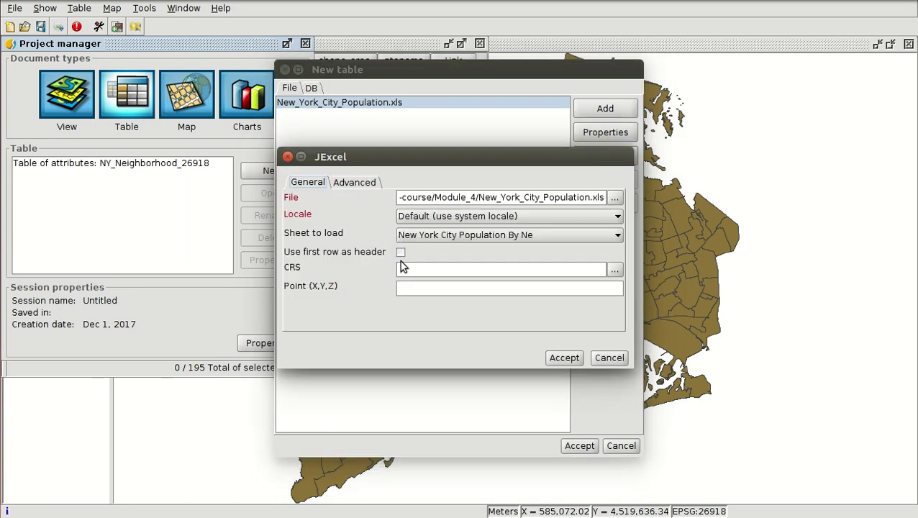
left_click(402, 253)
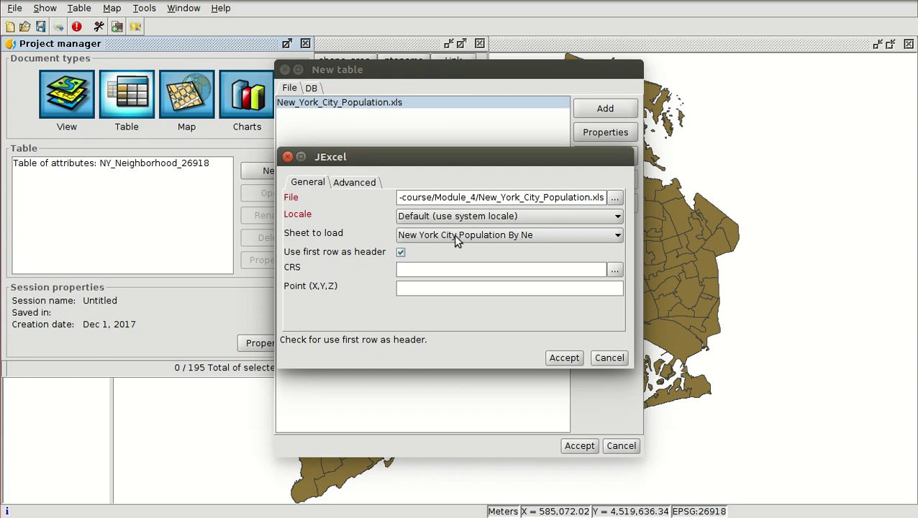
left_click(499, 238)
left_click(500, 239)
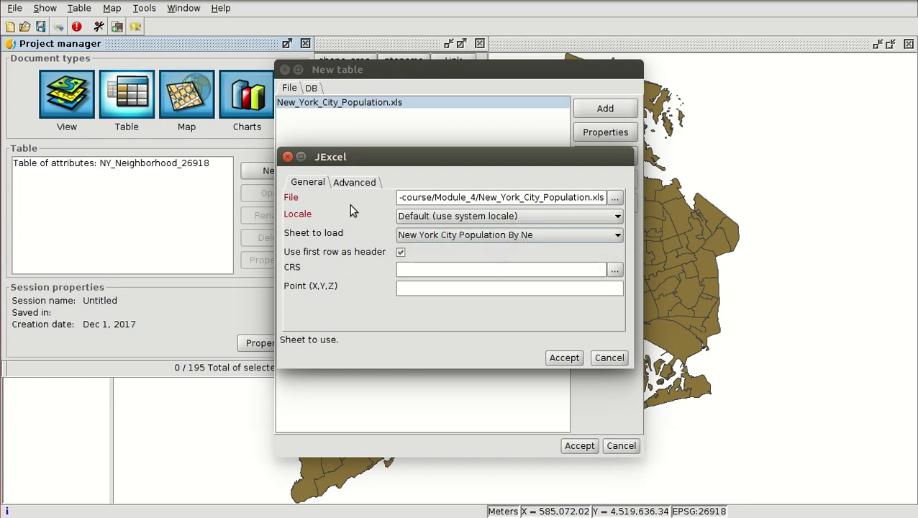
left_click(565, 358)
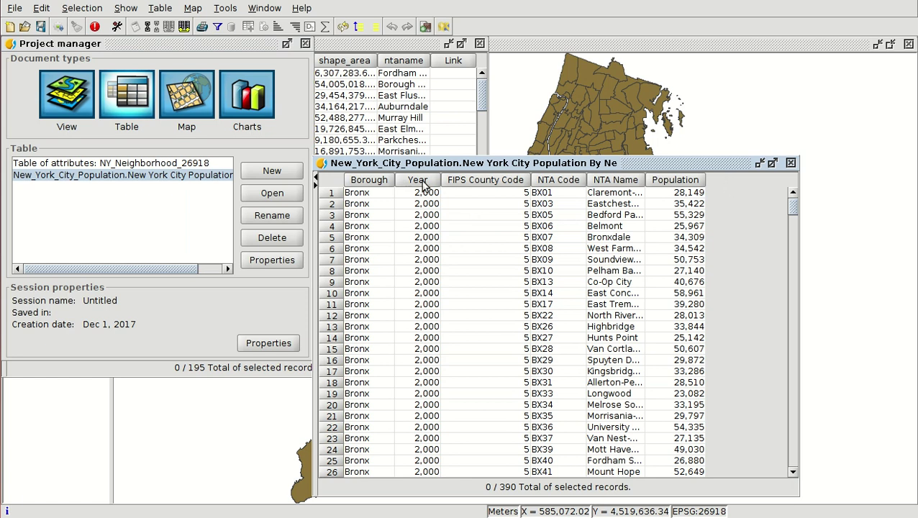
- Bring the NY_Neighborhood_26918 attribute table forward and move the population table aside so both tables can be compared
left_click(368, 45)
left_click(592, 164)
left_click_drag(591, 165, 653, 150)
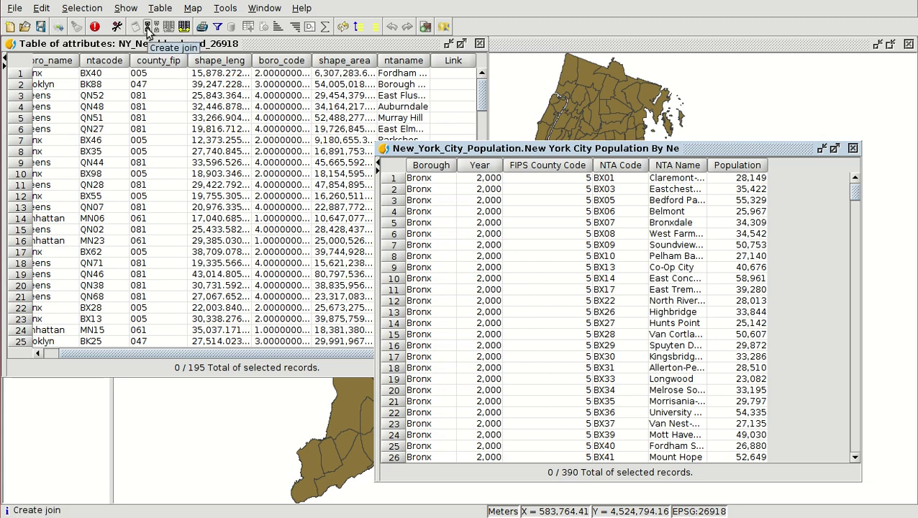
- Start a table join with NY_Neighborhood_26918 as the first data store and New_York_City_Population as the second
left_click(161, 9)
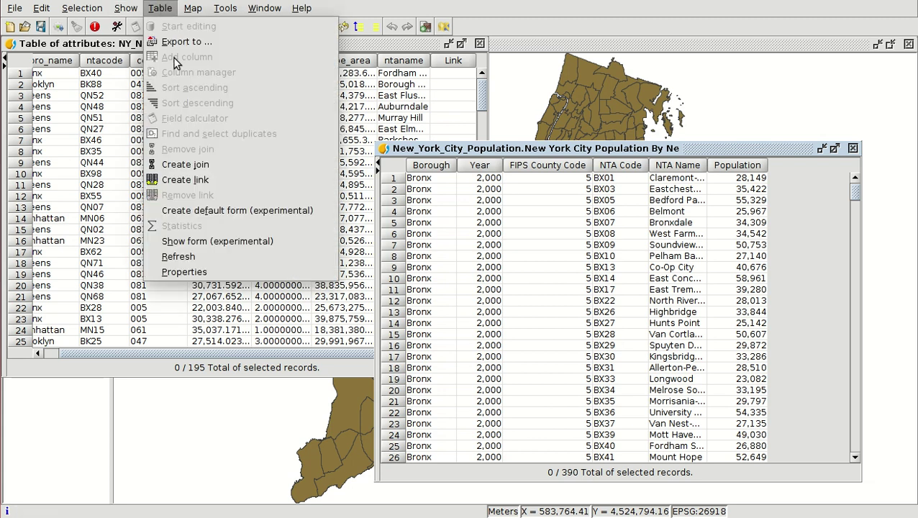
left_click(186, 165)
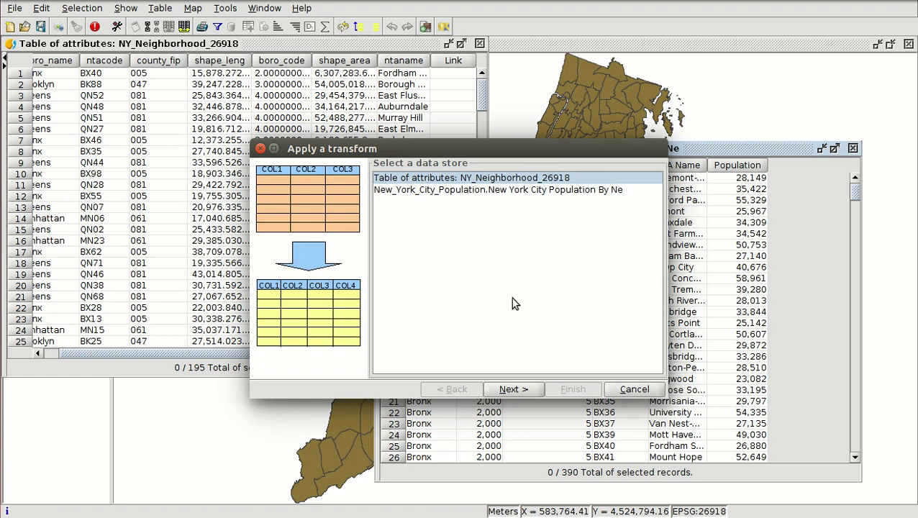
left_click(510, 390)
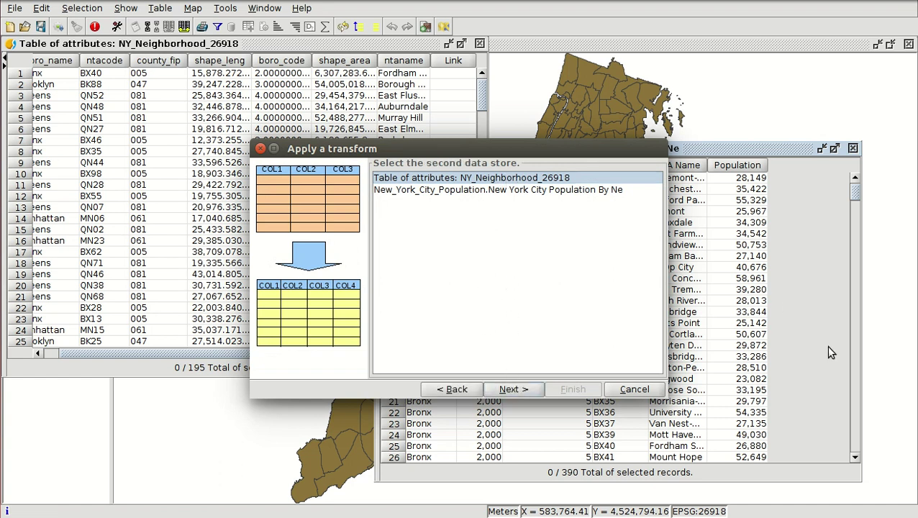
left_click(444, 190)
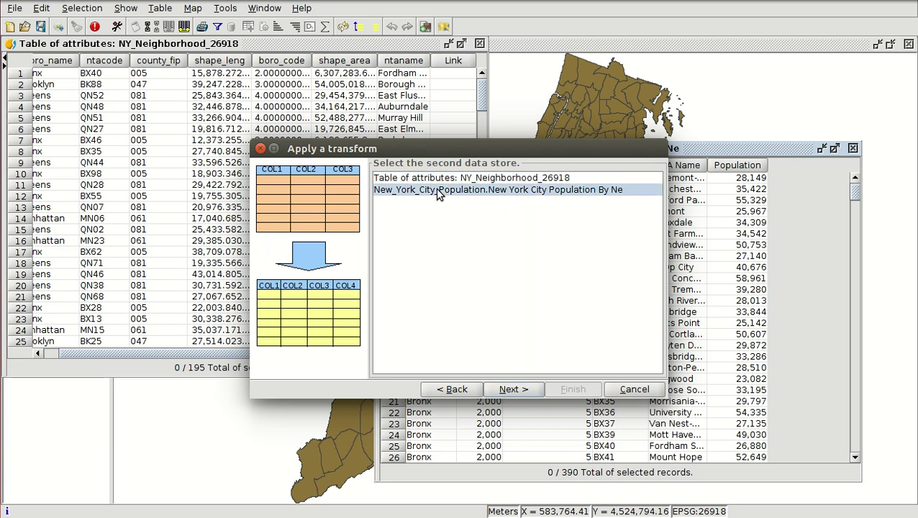
left_click(514, 390)
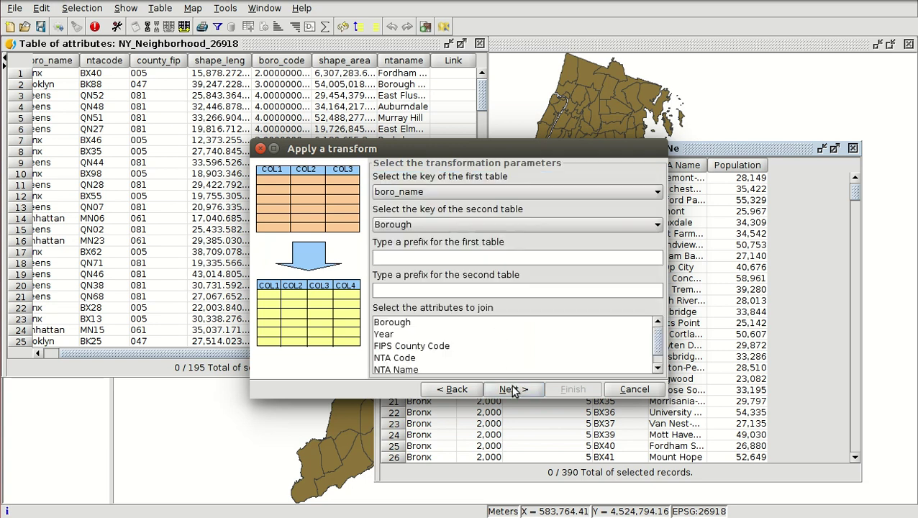
- Set the join keys to ntacode and NTA Code, with prefix n for the first table and p for the second
left_click(451, 192)
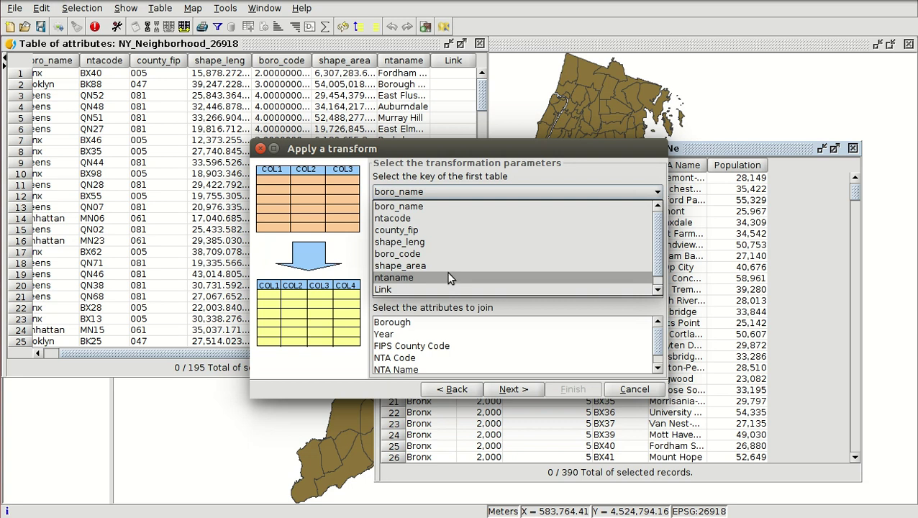
left_click(441, 222)
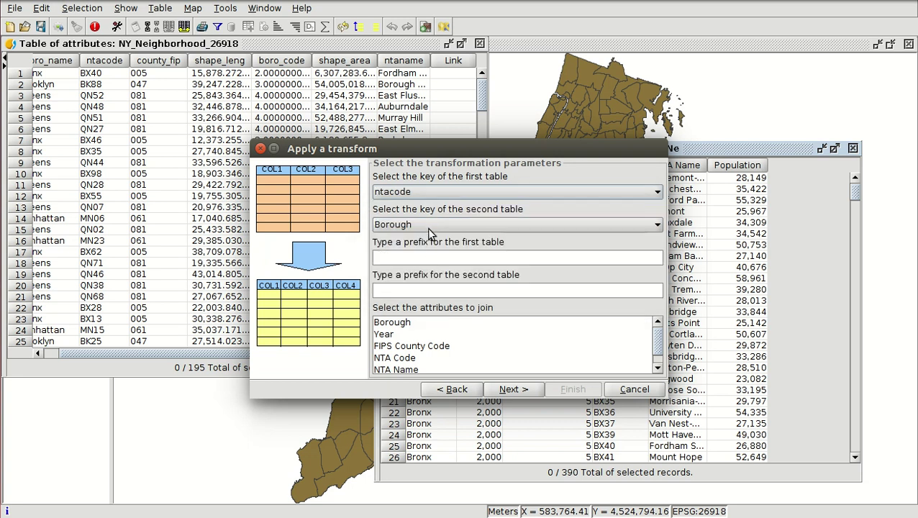
left_click(427, 227)
left_click(436, 252)
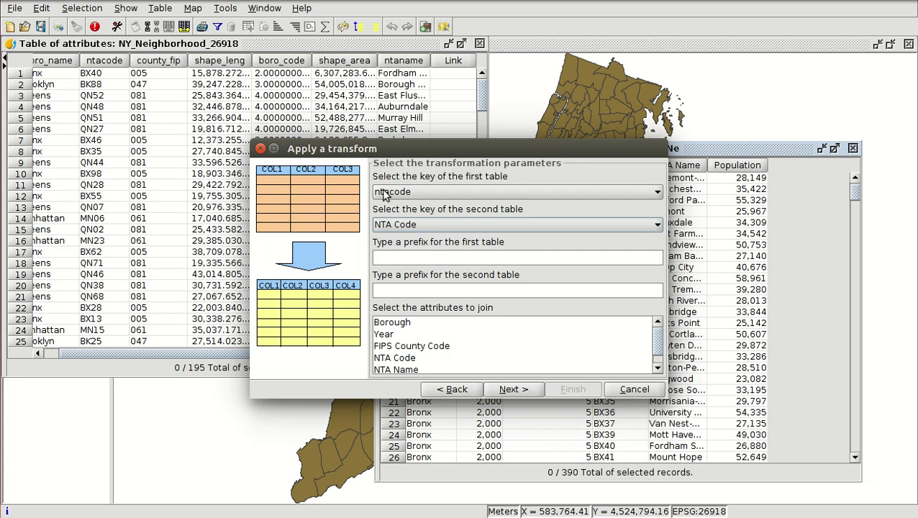
left_click(457, 256)
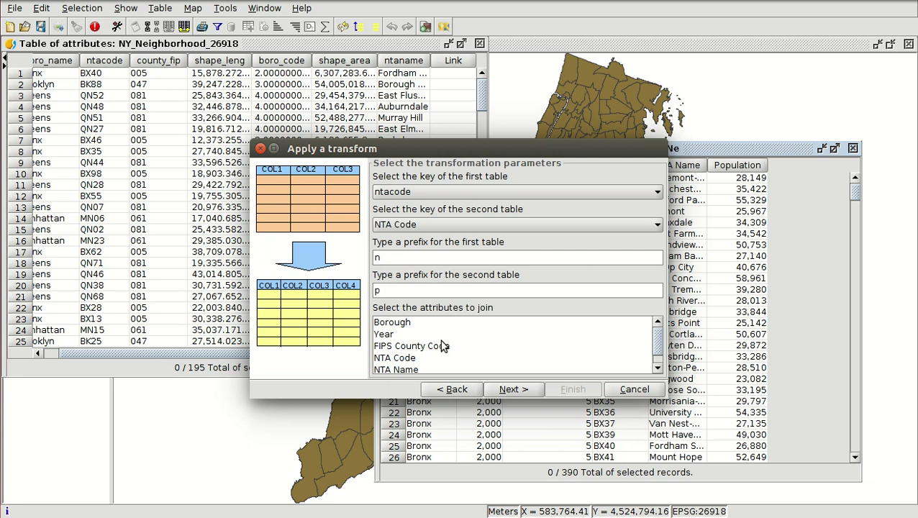
- Choose Population as the attribute to join and finish the join, loading the output as a layer in the Untitled view
scroll(412, 333, "down", 1)
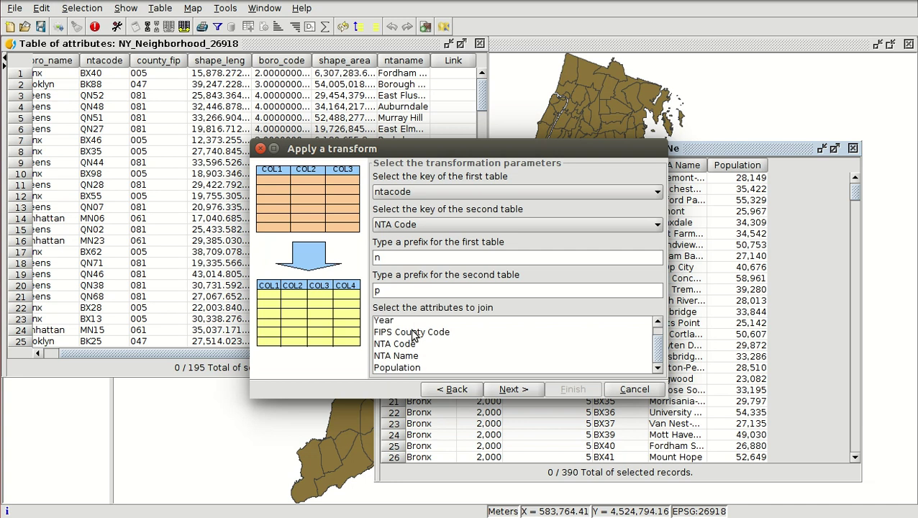
left_click(407, 367)
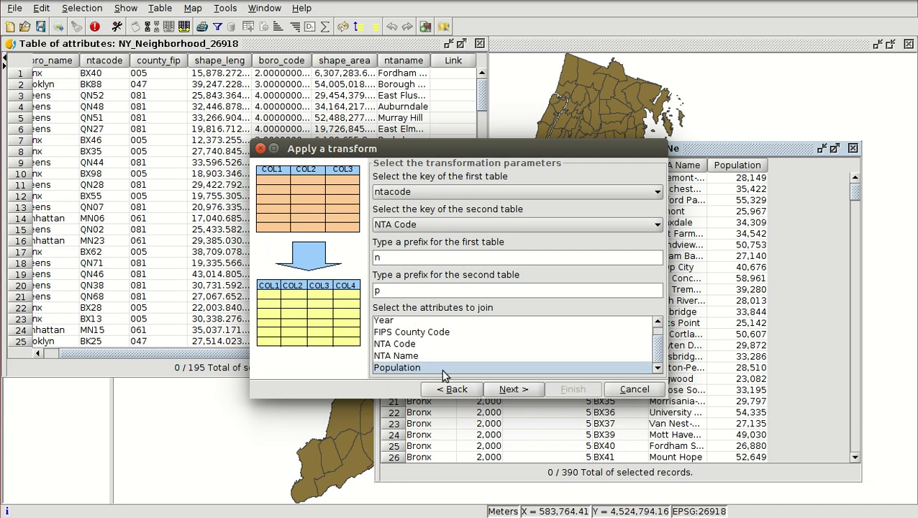
left_click(512, 389)
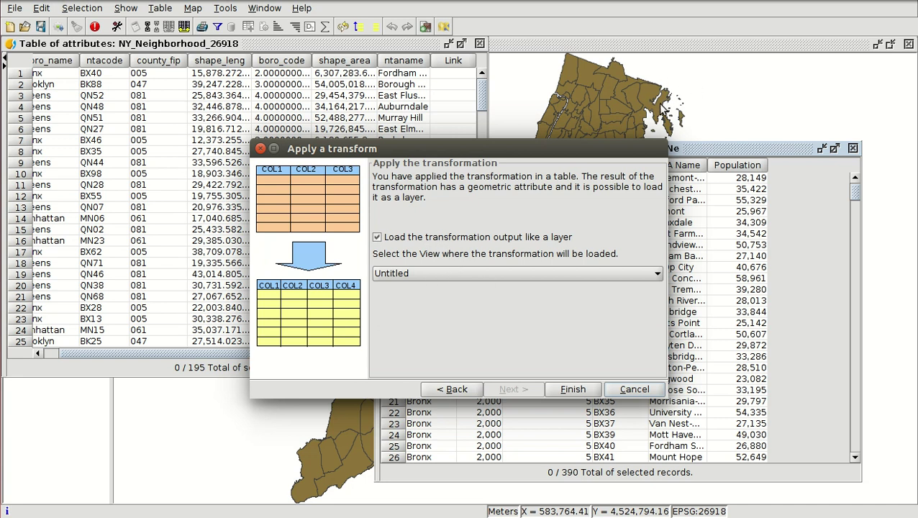
left_click(596, 269)
left_click(595, 269)
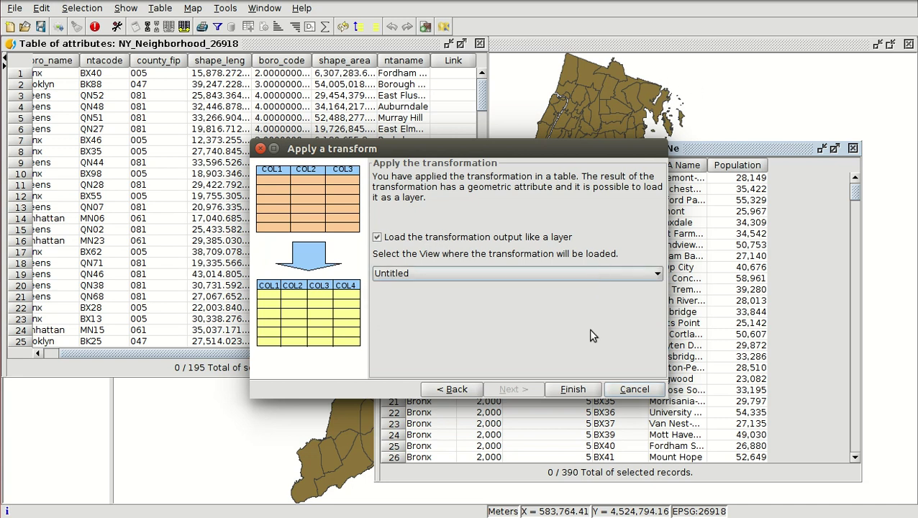
left_click(573, 388)
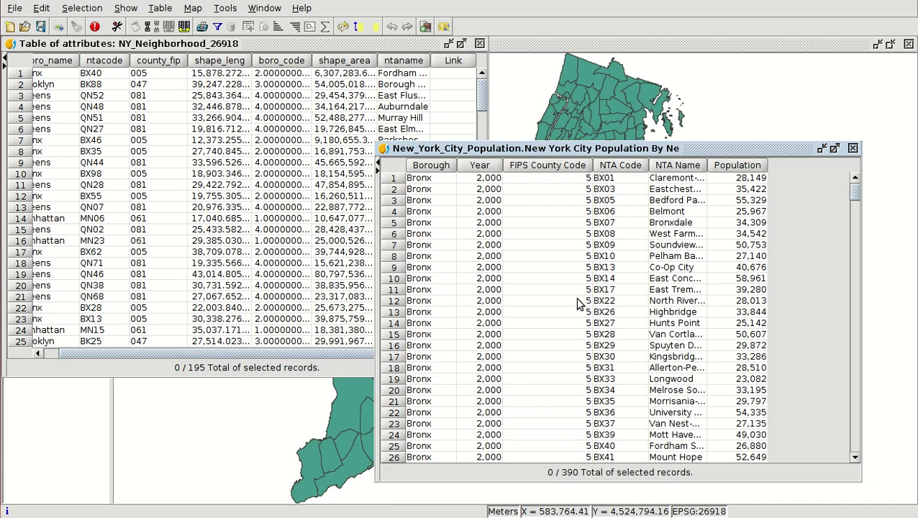
- Open the Join layer's attribute table and check the joined population field, selecting the East Flushing record and then the Murray Hill record
left_click(583, 48)
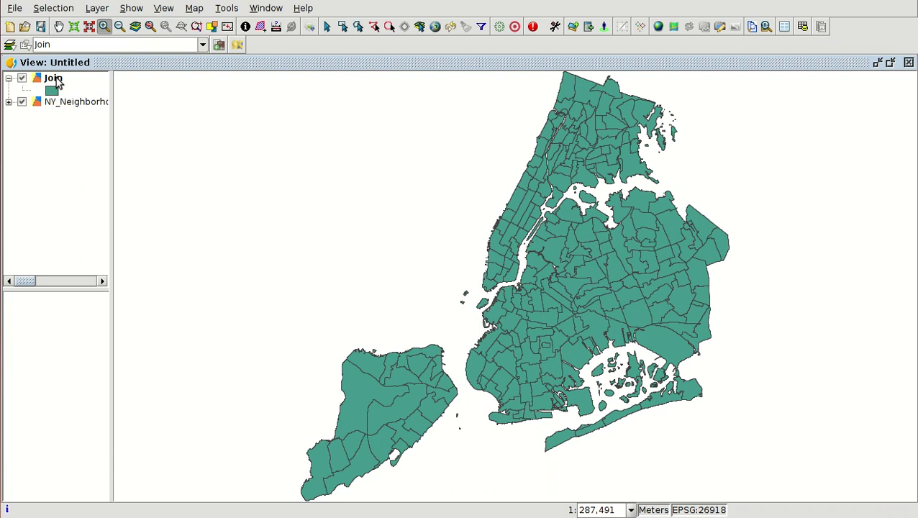
left_click(803, 27)
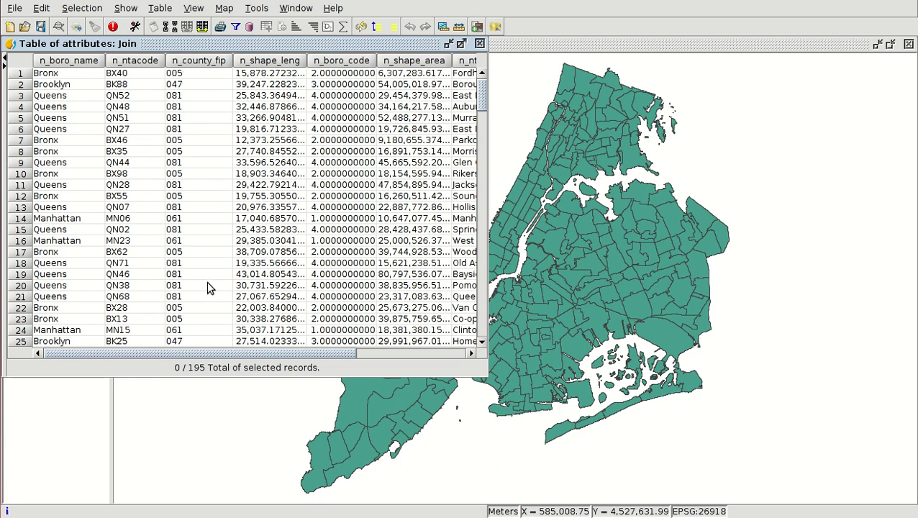
left_click_drag(212, 349, 353, 352)
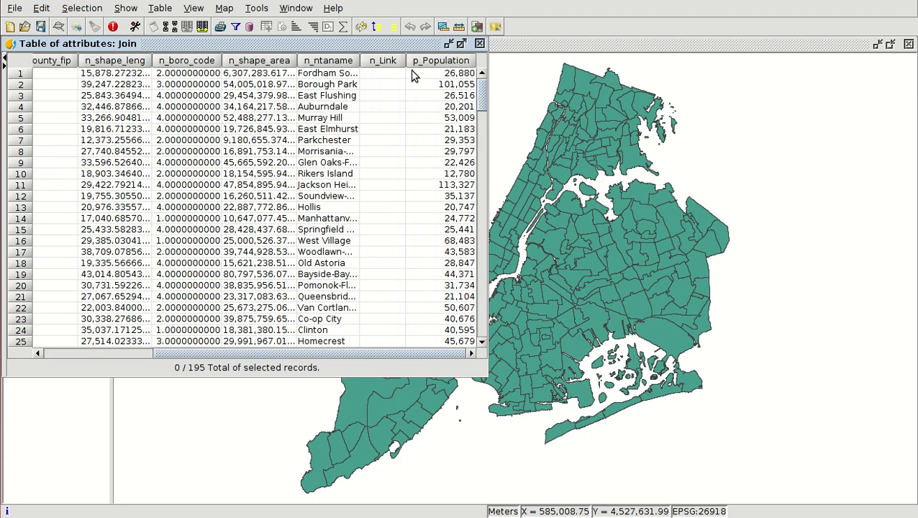
left_click(331, 98)
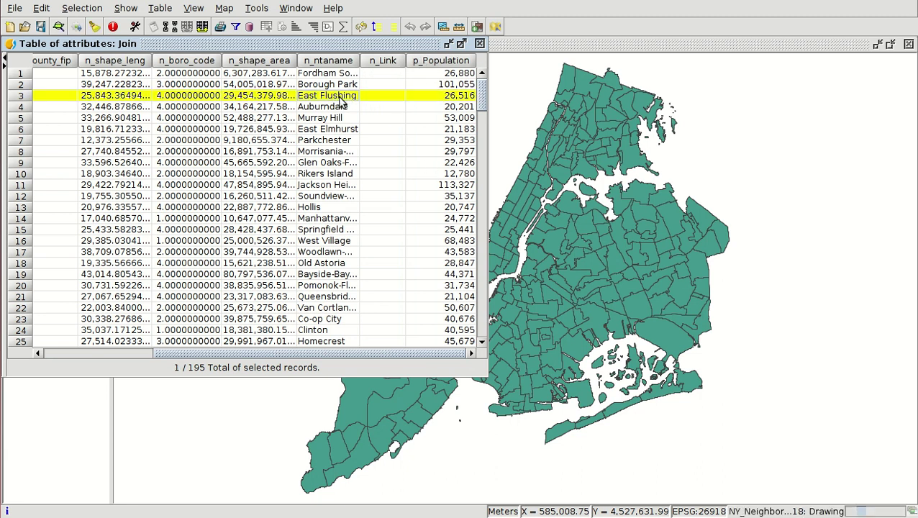
left_click(340, 119)
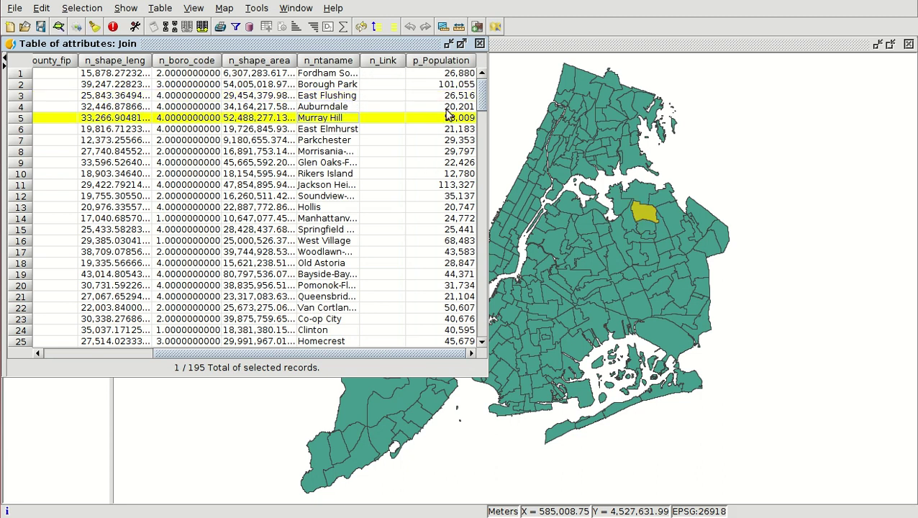
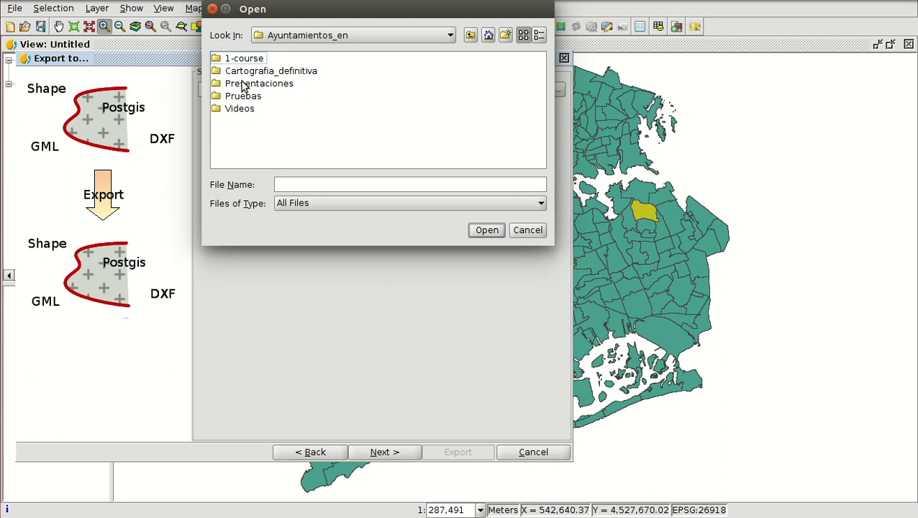
- Set the shapefile export's output file to NY_Population.shp in the resuts folder inside 1-course
double_click(244, 59)
double_click(242, 96)
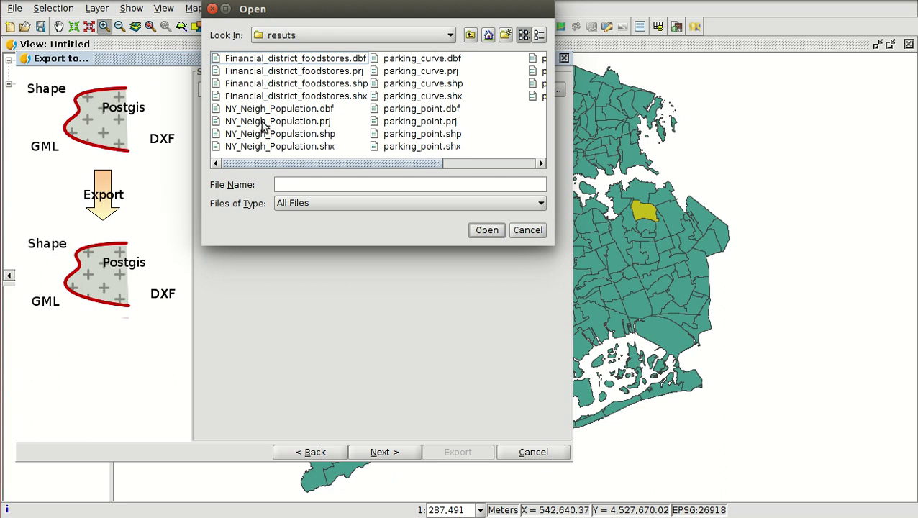
left_click(268, 134)
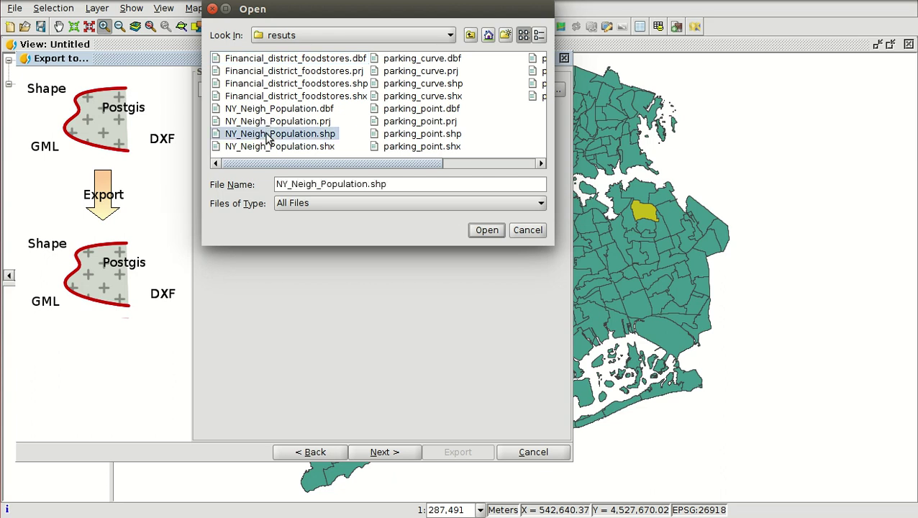
left_click(320, 184)
key("BackSpace")
key("BackSpace")
key("BackSpace")
key("BackSpace")
key("BackSpace")
key("BackSpace")
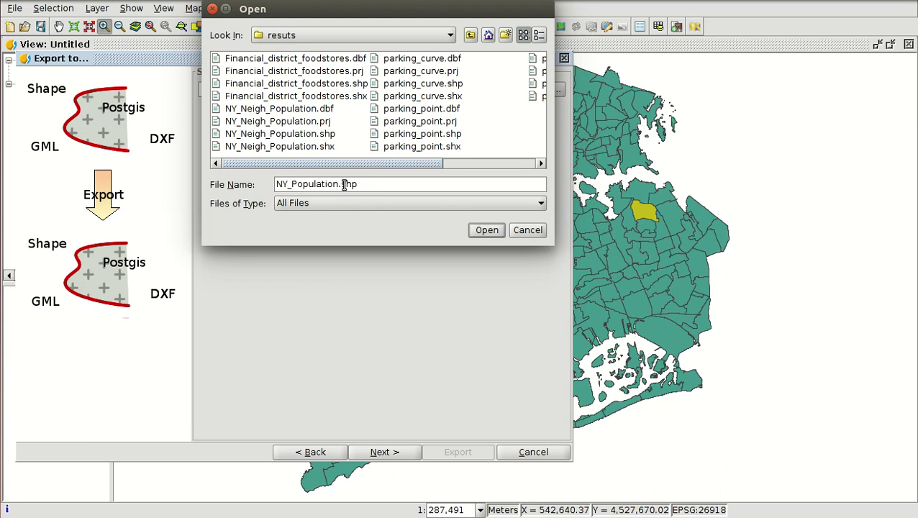
left_click(482, 230)
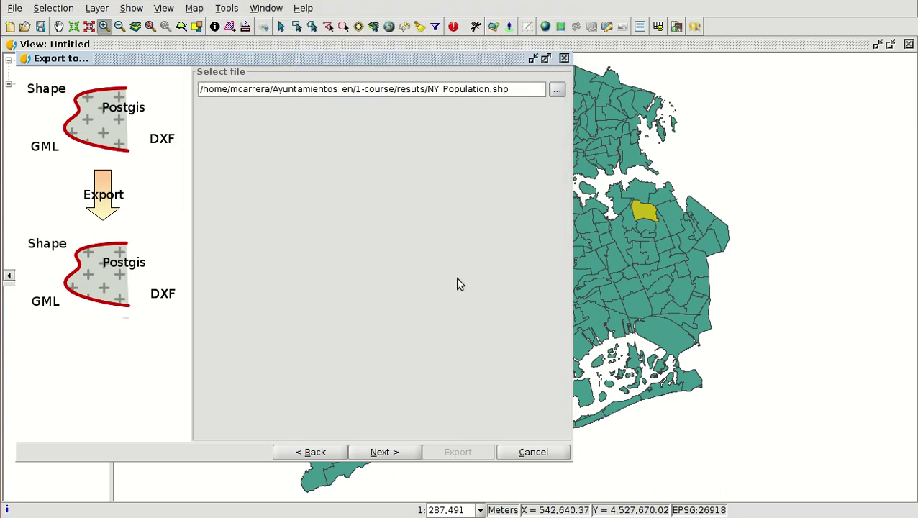
- Export all records in the original EPSG:26918 projection and add the exported layer to the view
left_click(383, 451)
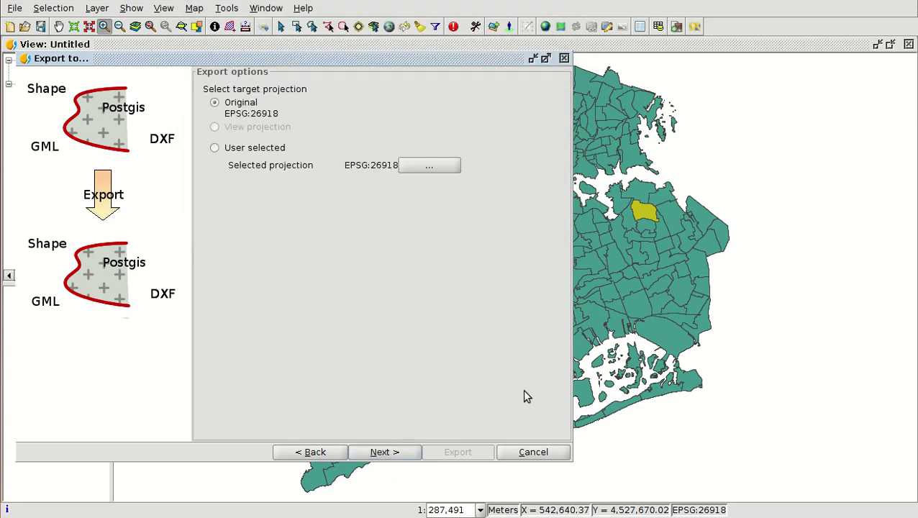
left_click(384, 452)
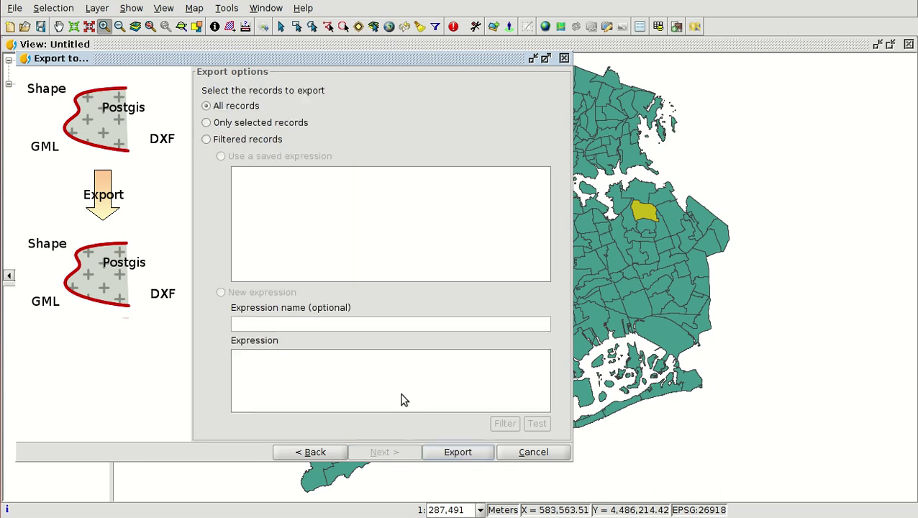
left_click(459, 452)
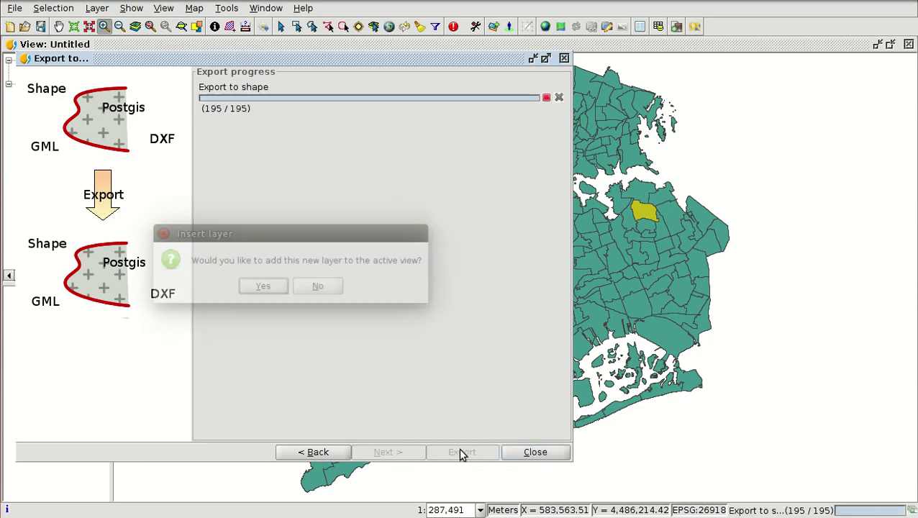
left_click(262, 287)
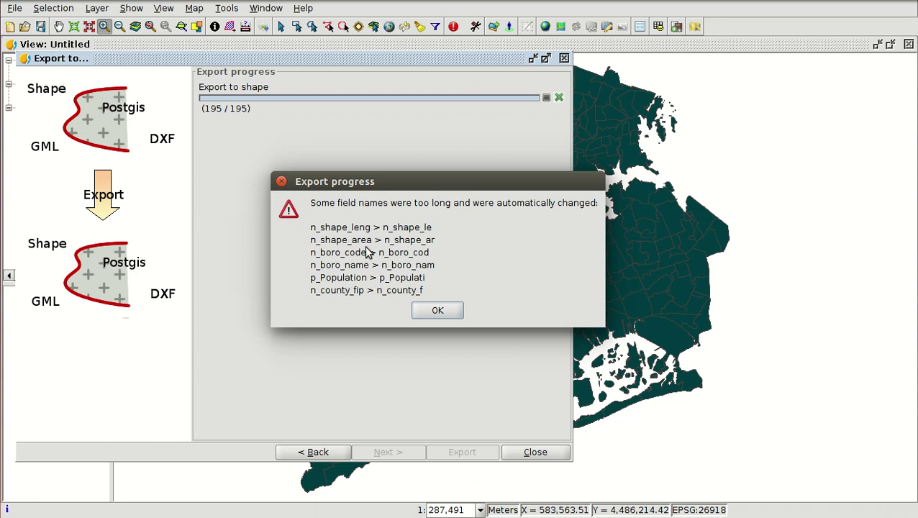
left_click(432, 311)
left_click(535, 452)
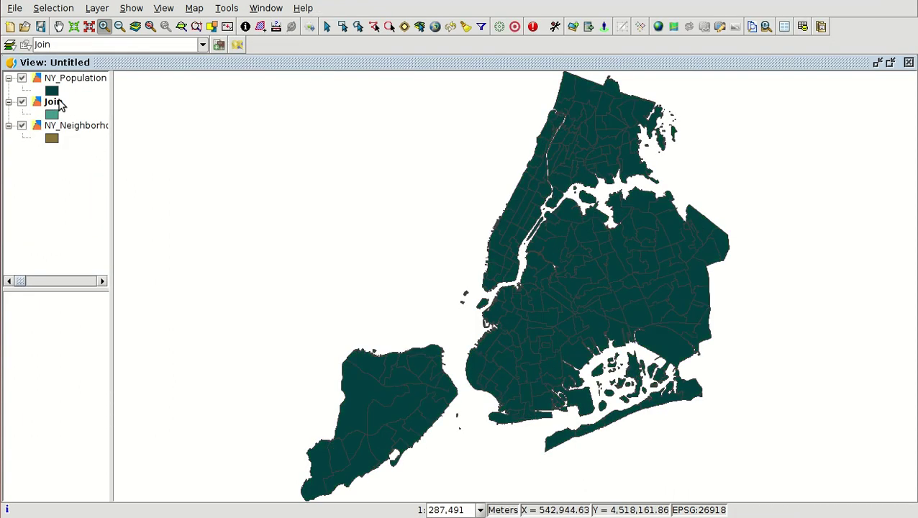
- Delete the Join layer from the view
right_click(54, 105)
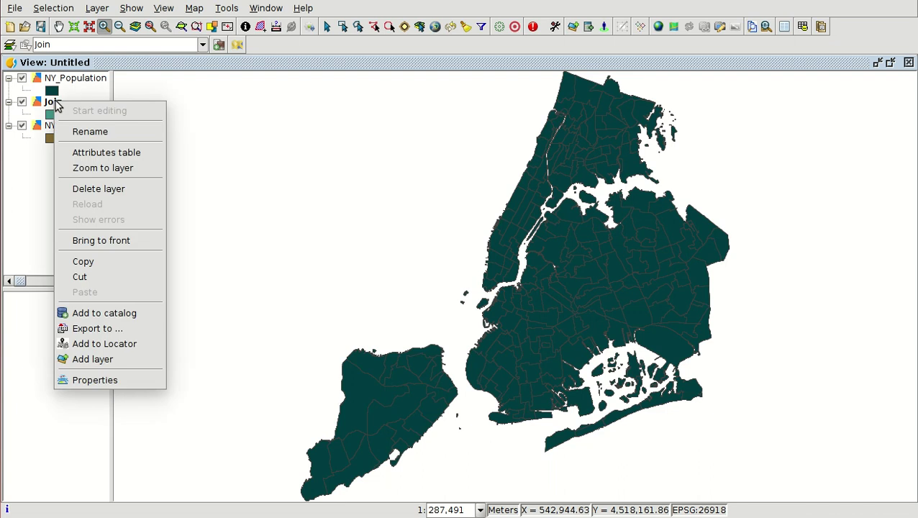
left_click(96, 188)
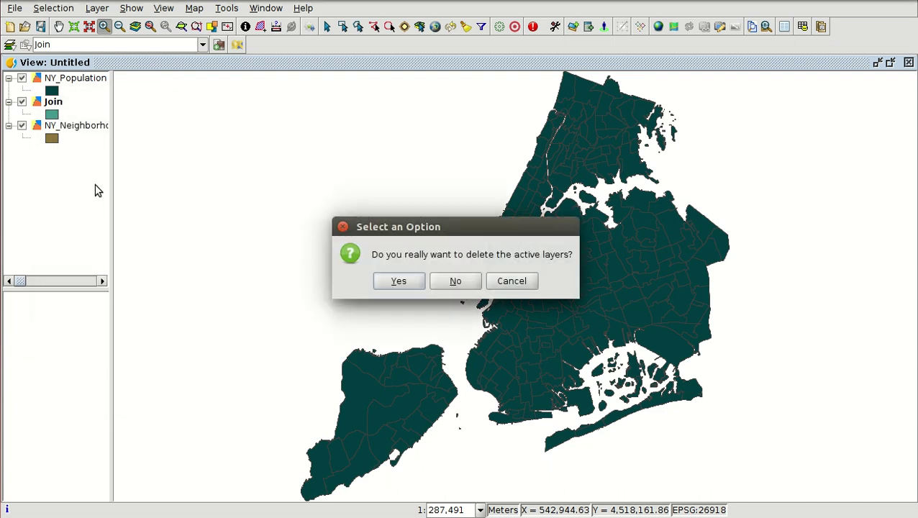
left_click(397, 281)
- Open the attribute table of the NY_Population layer and check its population field
left_click(78, 79)
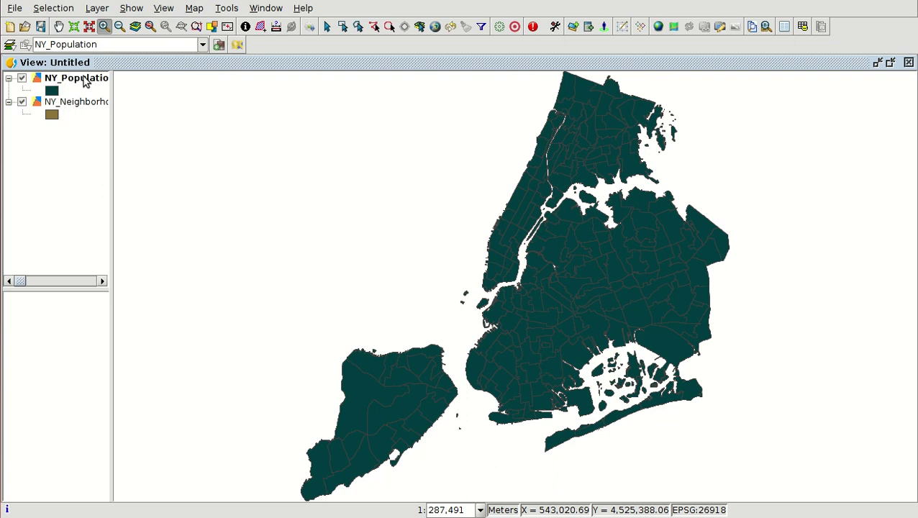
left_click(803, 29)
left_click_drag(121, 348, 202, 349)
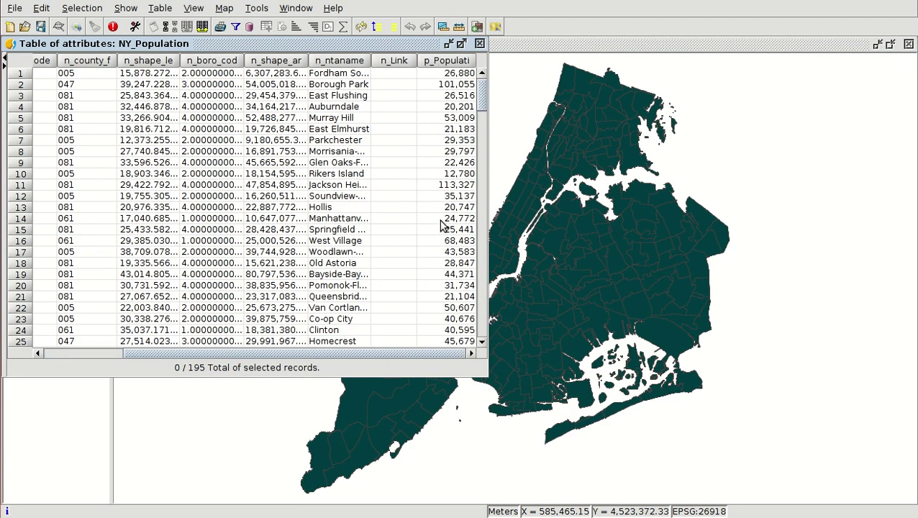